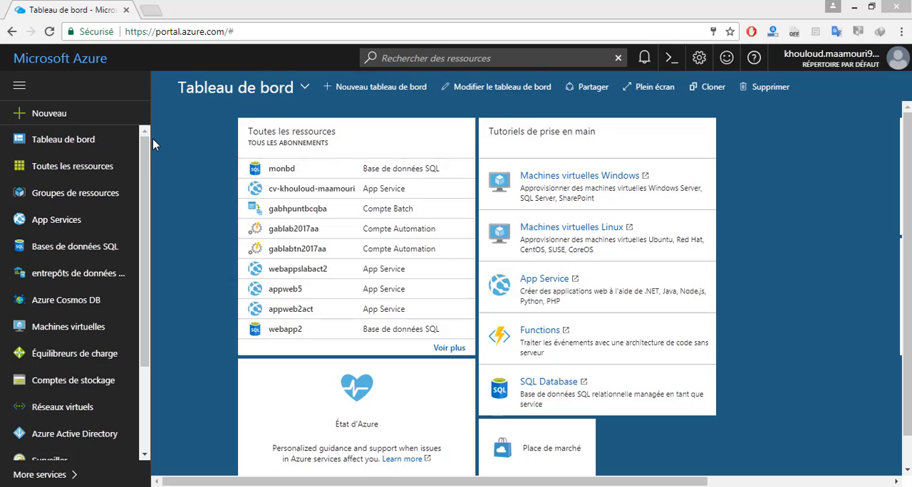
# - Start a new SQL Database from the marketplace's Databases category and name it monbdazure
pyautogui.click(88, 116)
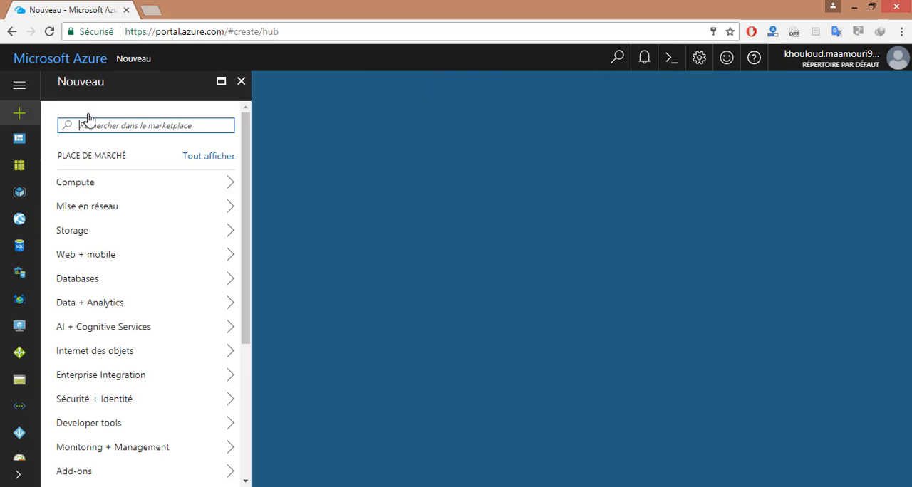
pyautogui.click(80, 293)
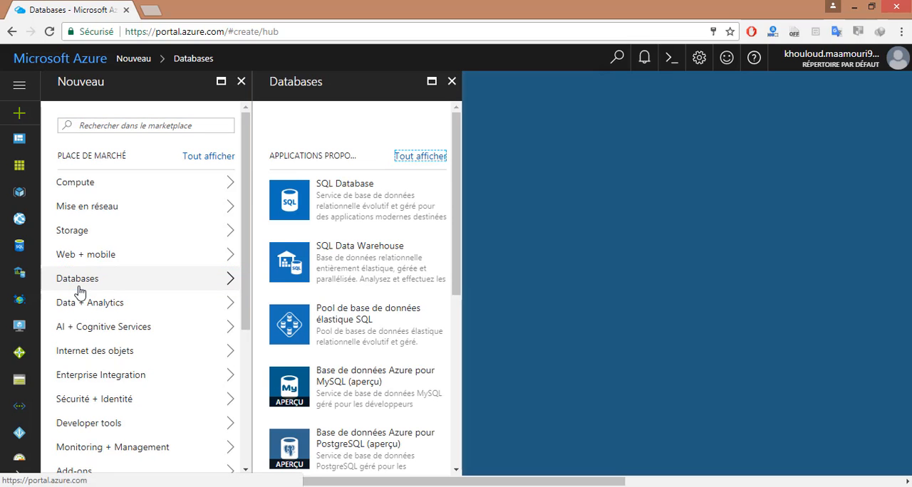
pyautogui.click(331, 211)
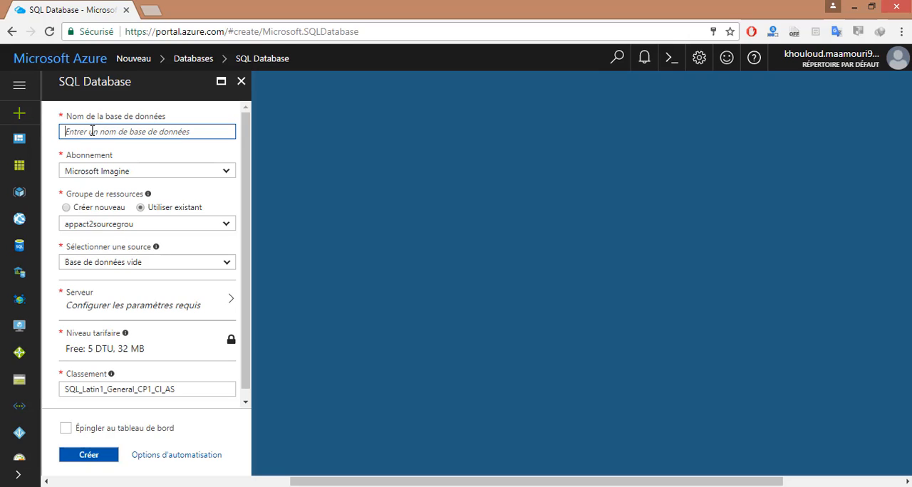
pyautogui.write('mondb')
pyautogui.press('BackSpace')
pyautogui.press('BackSpace')
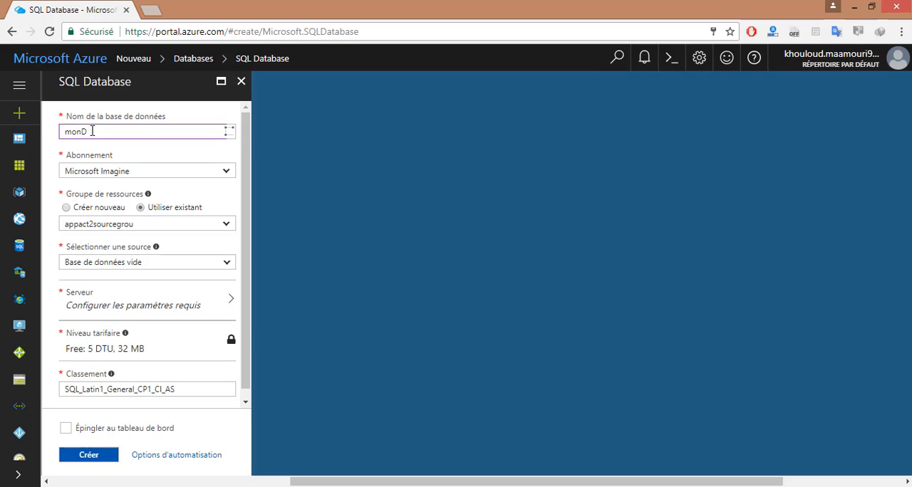
pyautogui.write('bdazure')
# - Add a new server for the database, named monsvsqlazure, with the administrator login adminsql
pyautogui.moveTo(249, 116); pyautogui.dragTo(248, 142)
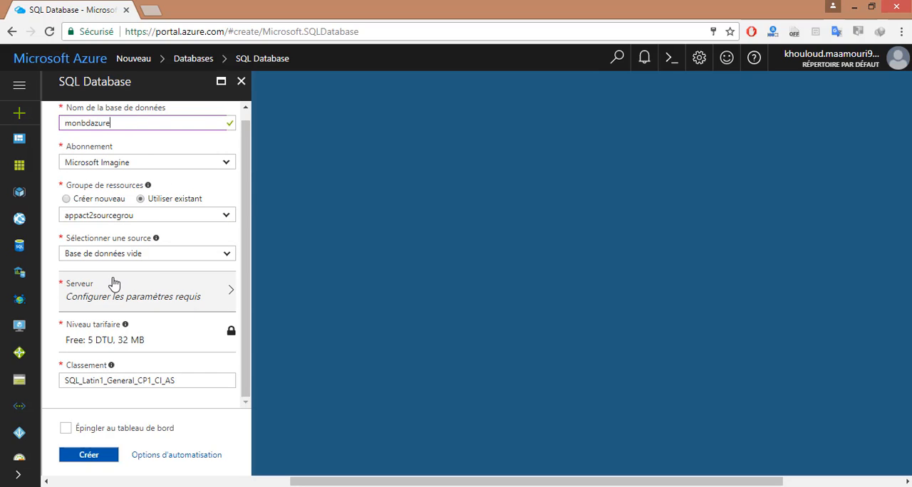
pyautogui.click(217, 297)
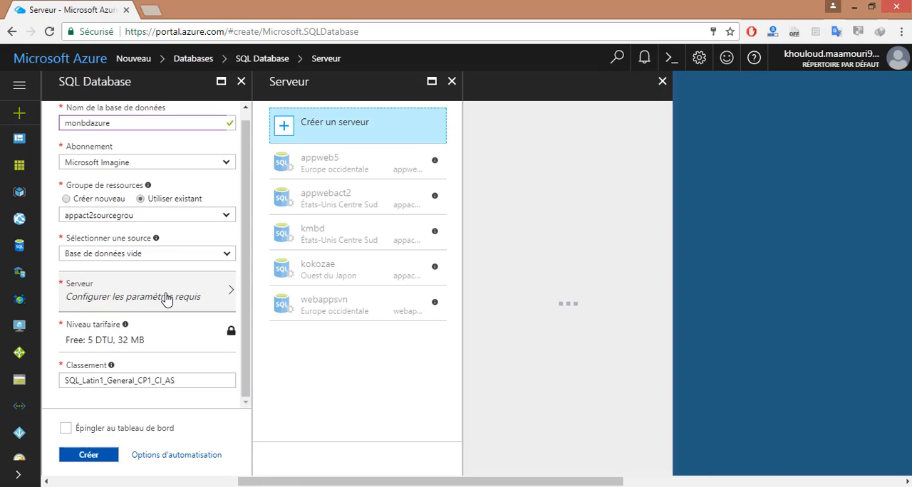
pyautogui.click(335, 123)
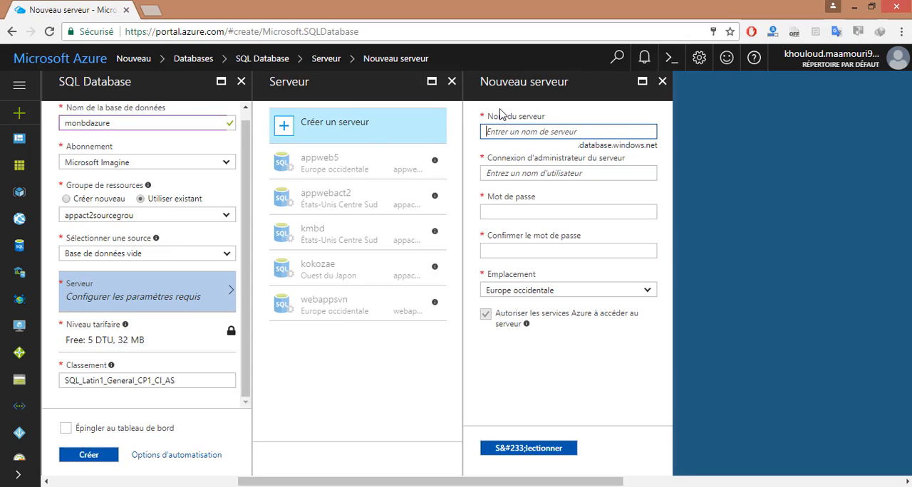
pyautogui.write('mon')
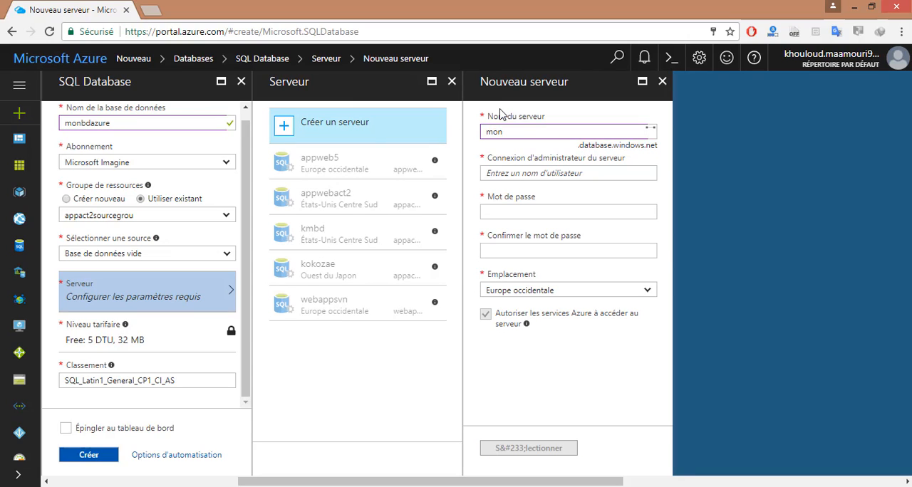
pyautogui.write('svsqlazure')
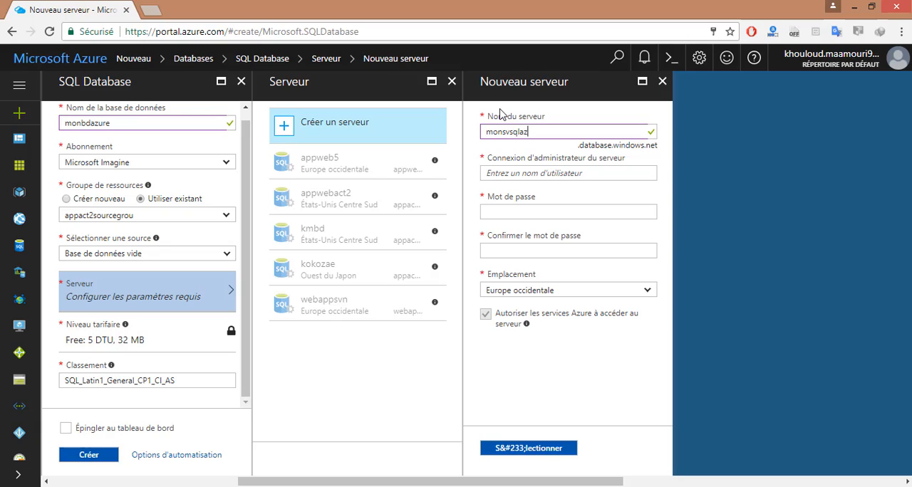
pyautogui.press('Tab')
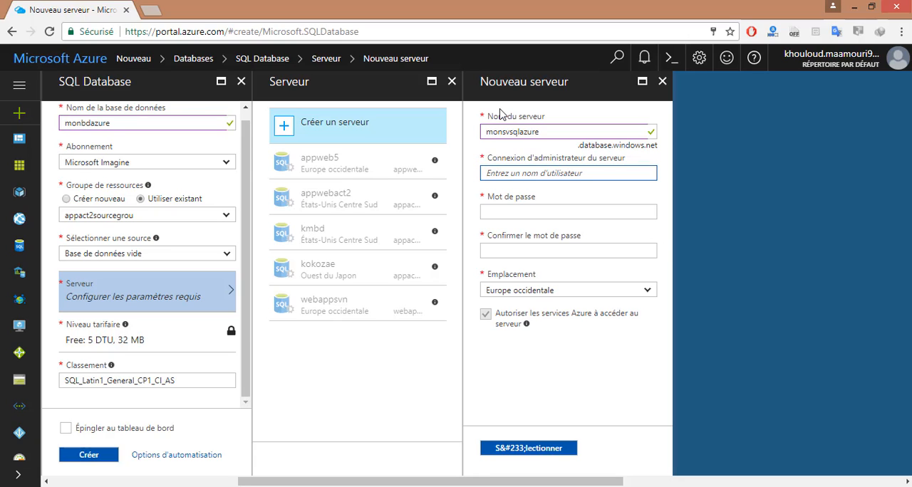
pyautogui.write('admin')
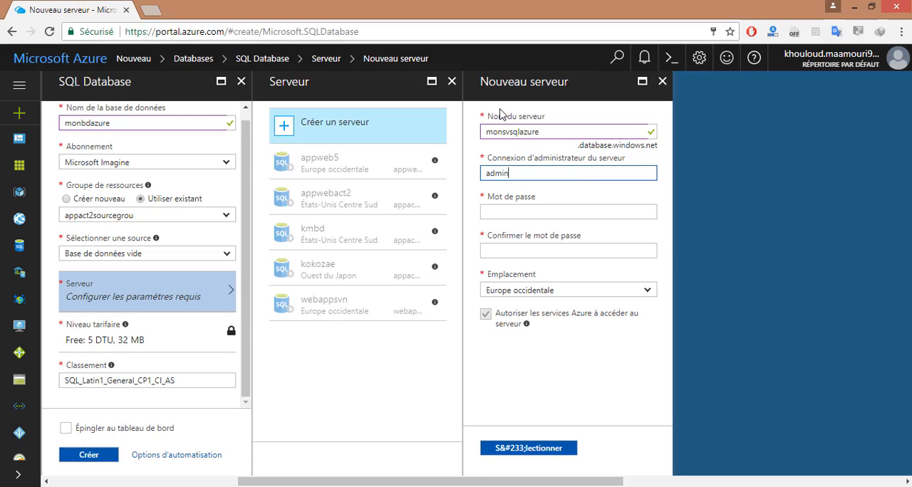
pyautogui.write('sql')
pyautogui.press('Tab')
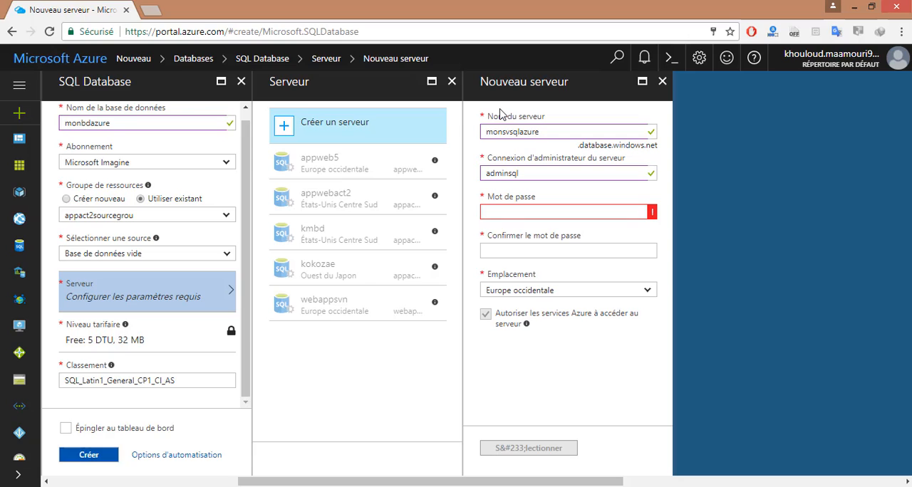
# - Enter and confirm the server administrator's password
pyautogui.write('••••••••••')
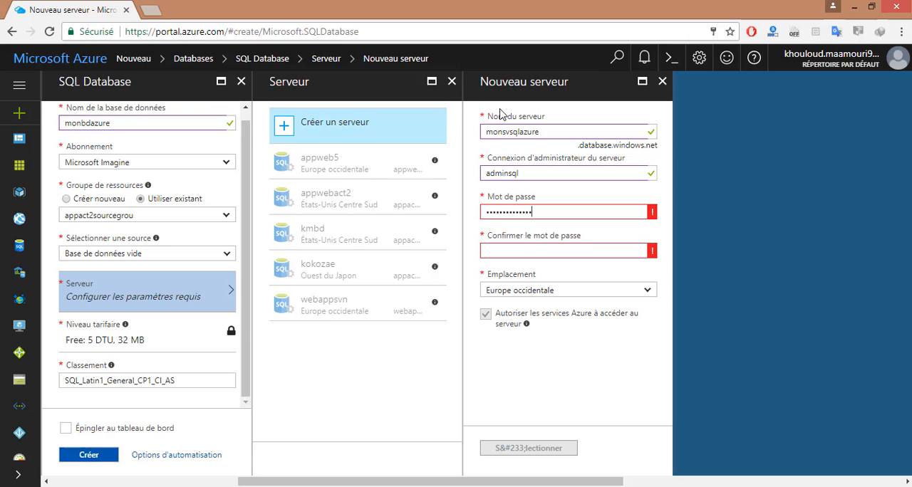
pyautogui.press('Tab')
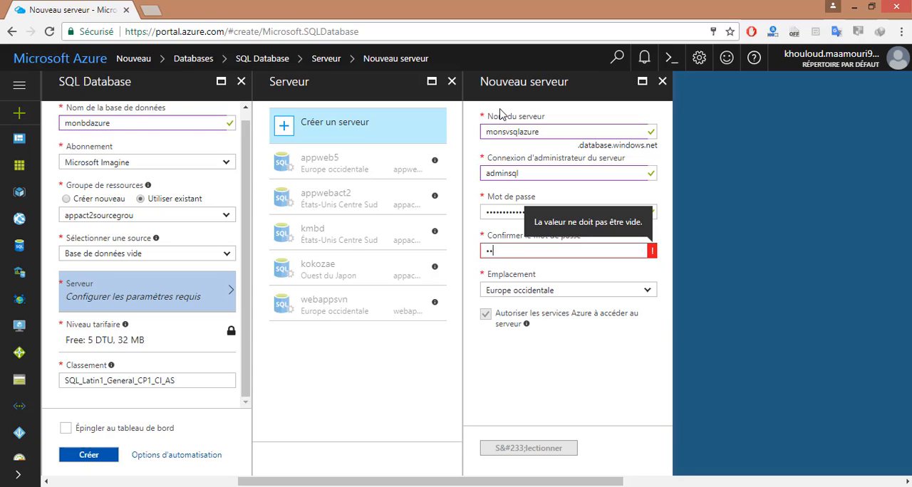
pyautogui.write('•••••••••')
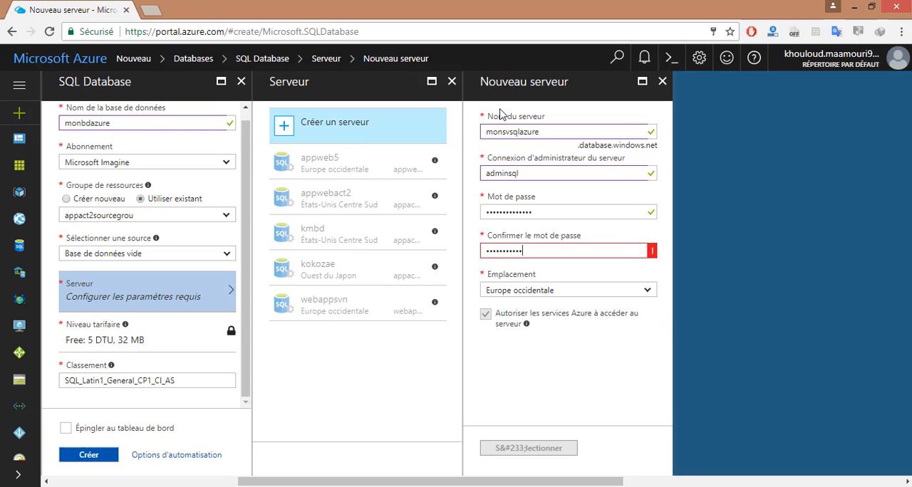
pyautogui.press('Tab')
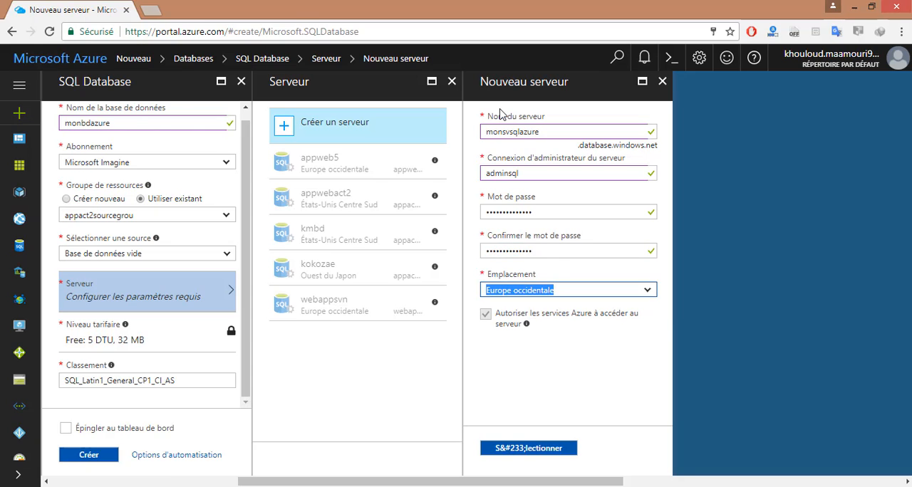
# - Set the new server's location to Ouest des États-Unis and select the server for the database
pyautogui.click(649, 291)
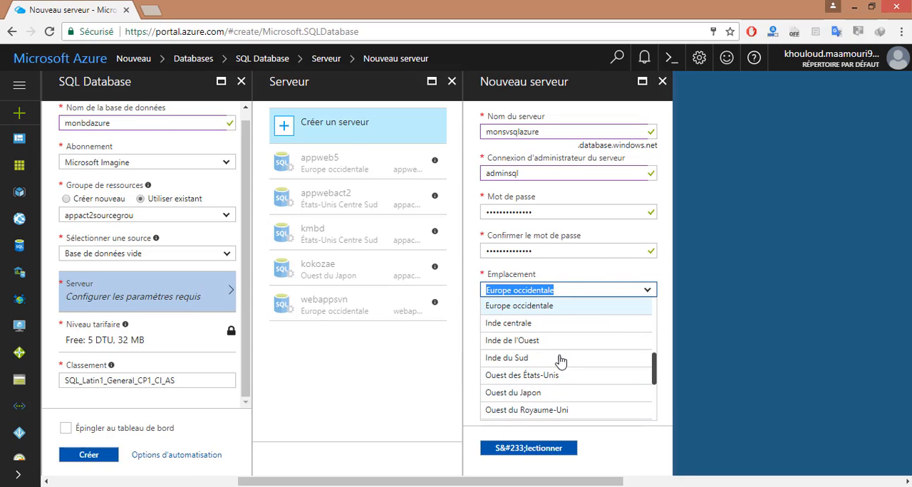
pyautogui.click(526, 377)
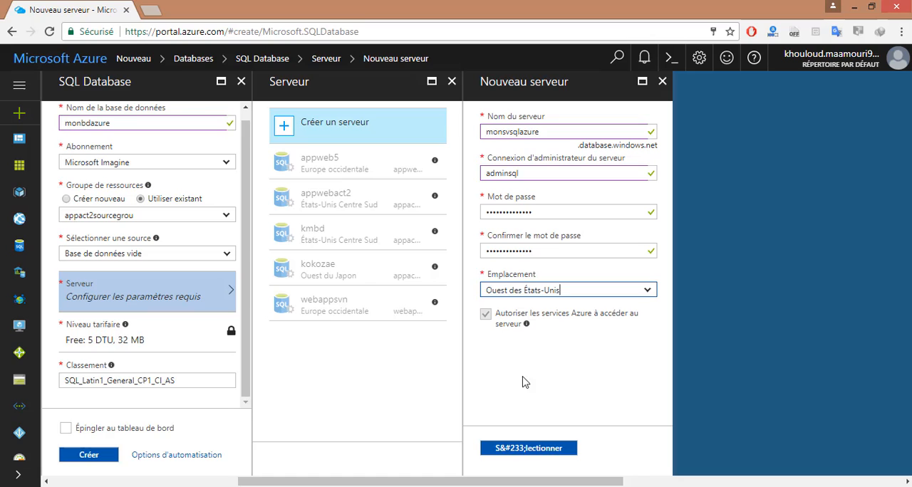
pyautogui.click(523, 452)
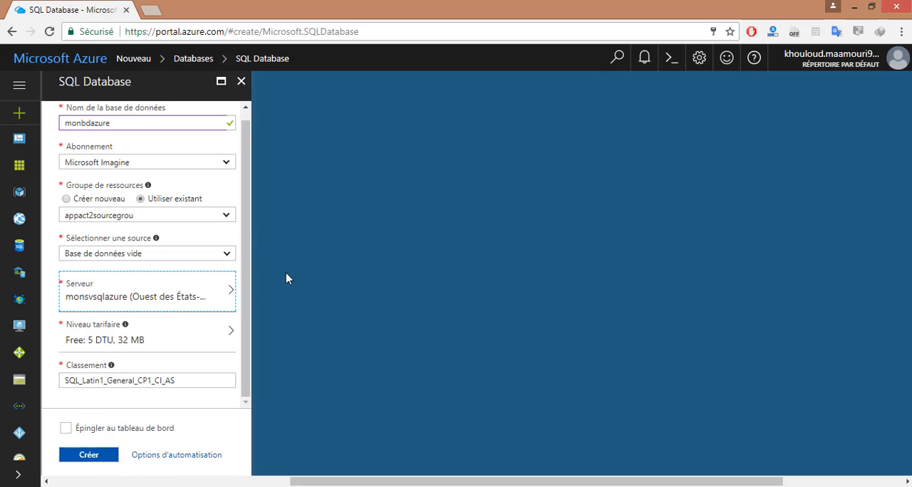
# - Apply the Gratuit pricing tier and create the database
pyautogui.click(141, 350)
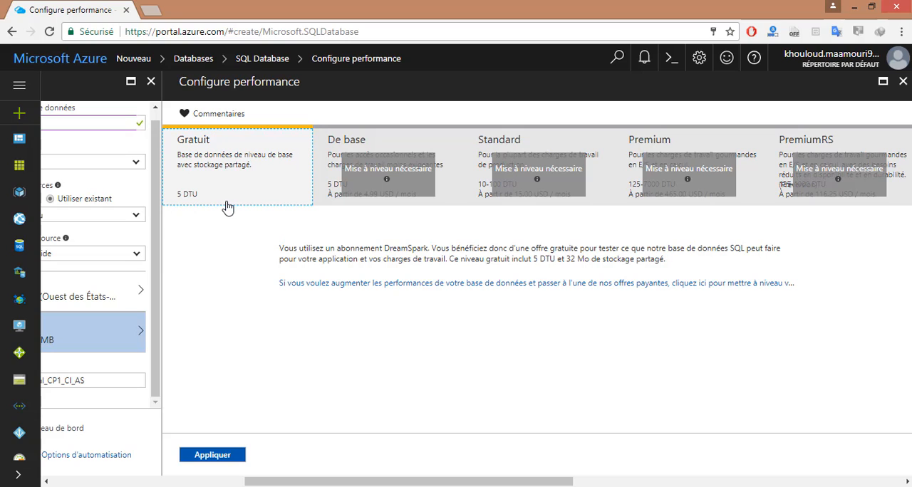
pyautogui.click(223, 456)
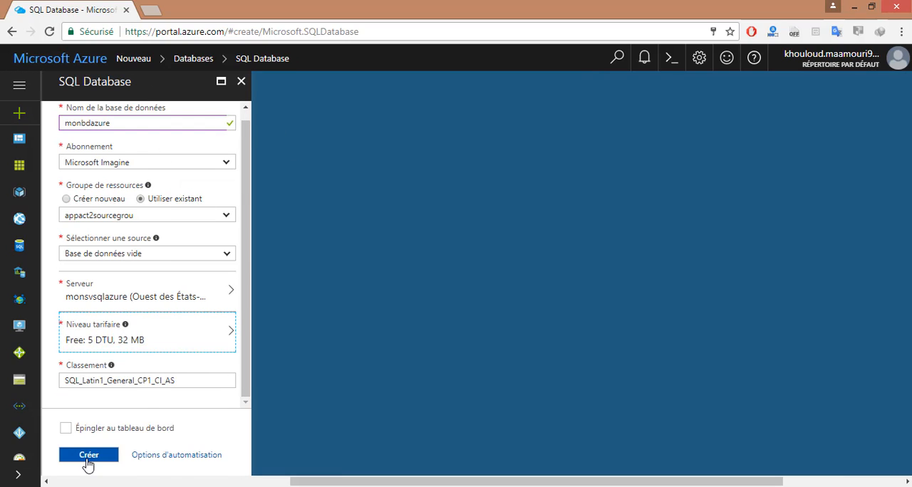
pyautogui.click(89, 456)
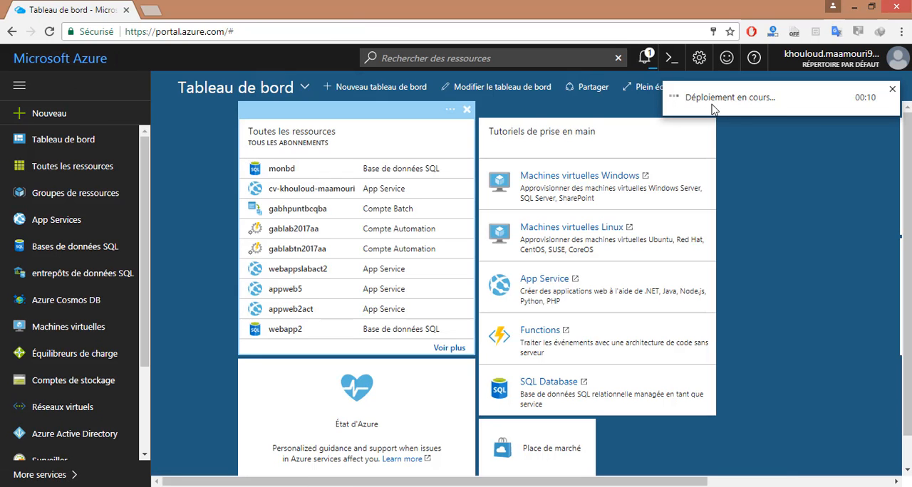
# - Check the deployment status in the notifications and open the monbdazure database from the list of SQL databases
pyautogui.click(652, 57)
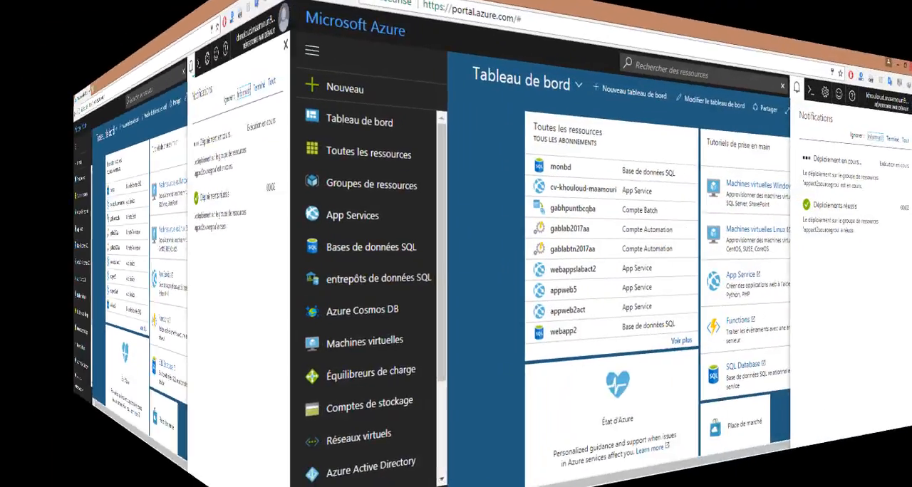
pyautogui.click(761, 437)
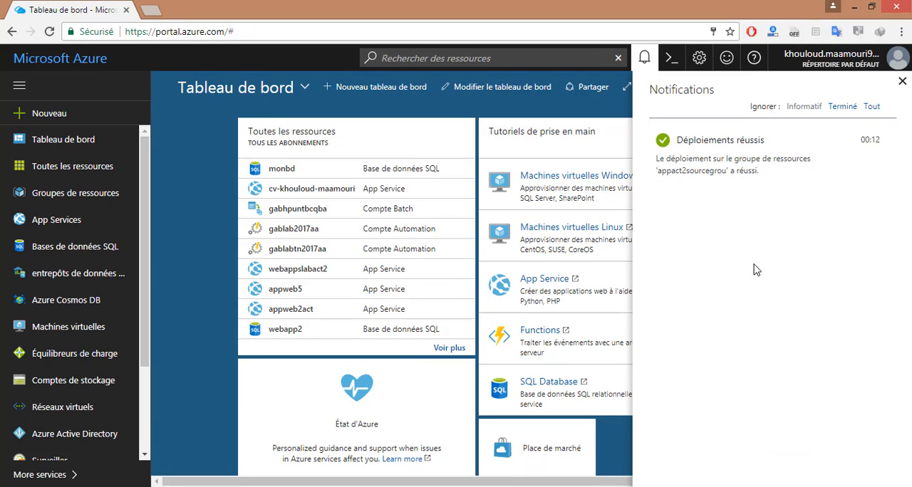
pyautogui.click(72, 251)
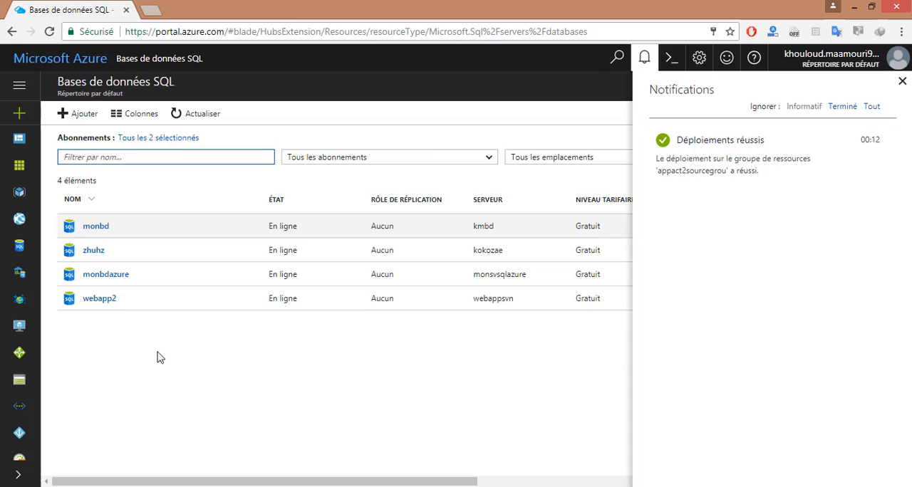
pyautogui.click(826, 161)
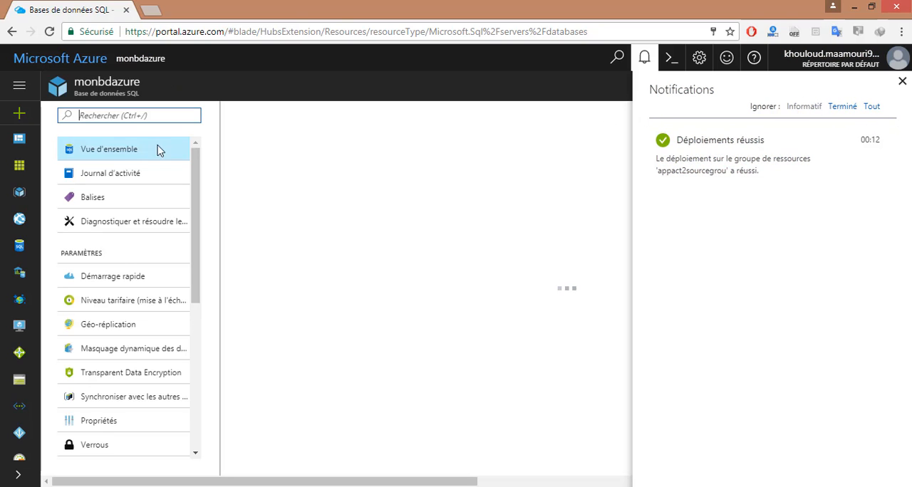
pyautogui.click(902, 82)
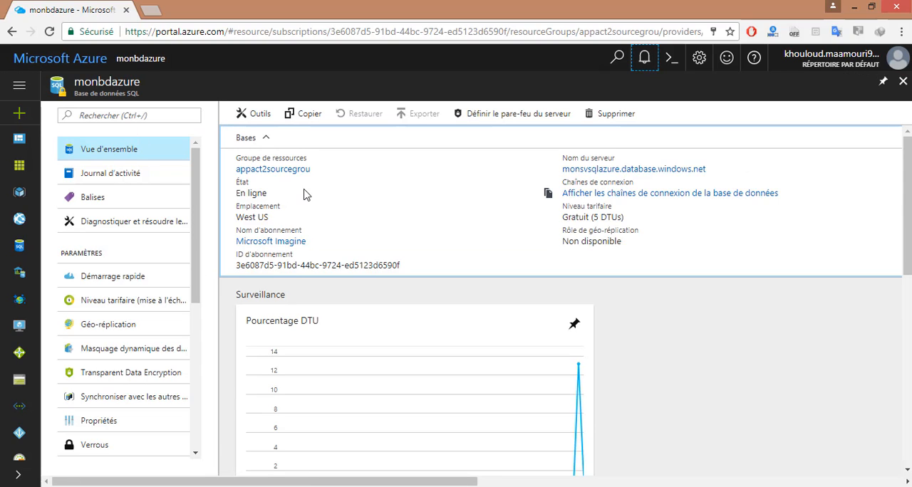
# - Deselect the État, Abonnement and Ressource columns in the column selection of the database's activity log
pyautogui.click(143, 176)
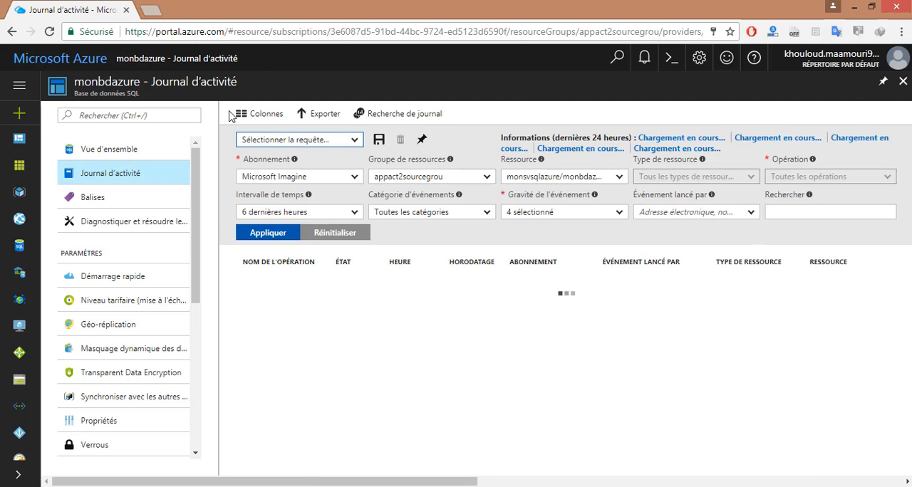
pyautogui.click(256, 114)
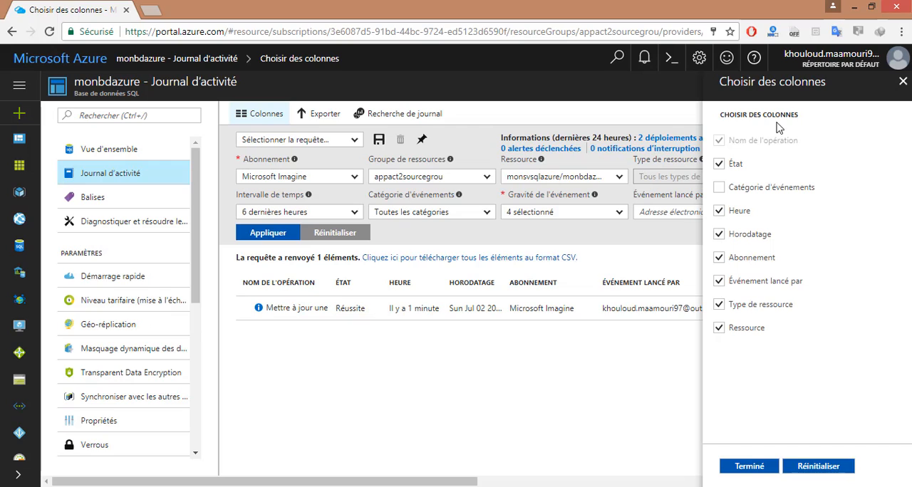
pyautogui.click(719, 166)
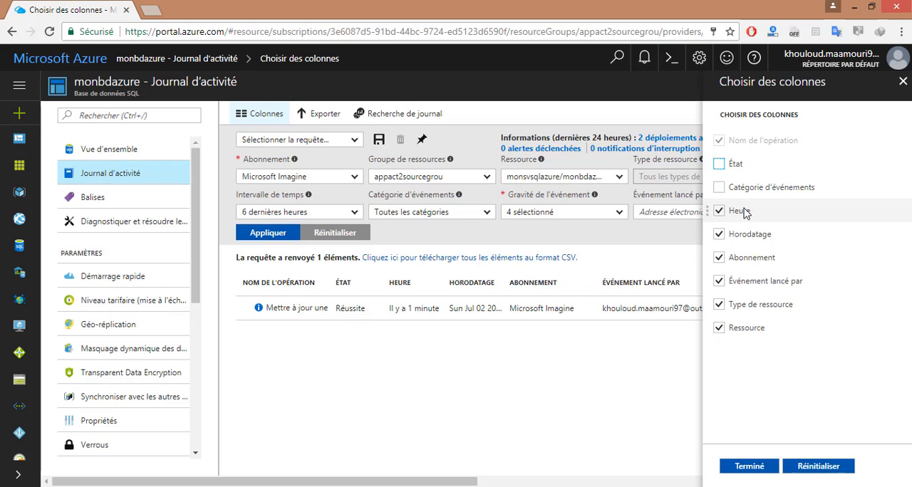
pyautogui.click(720, 259)
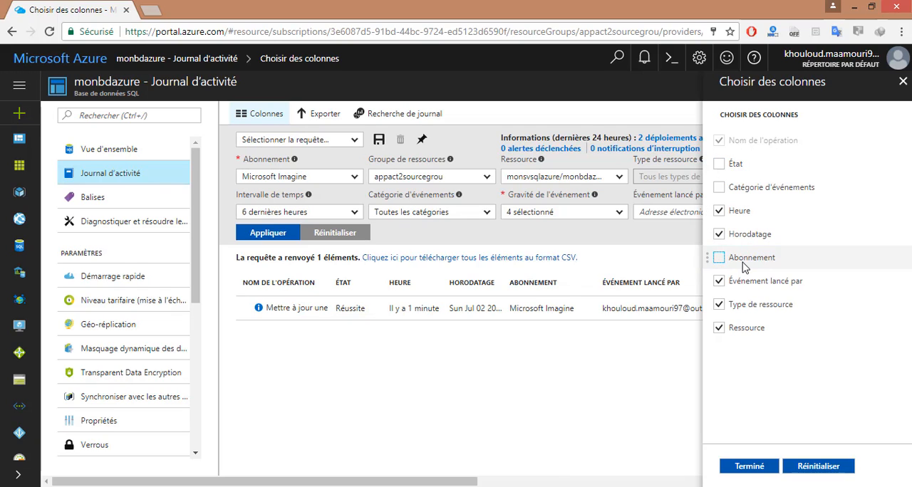
pyautogui.click(720, 328)
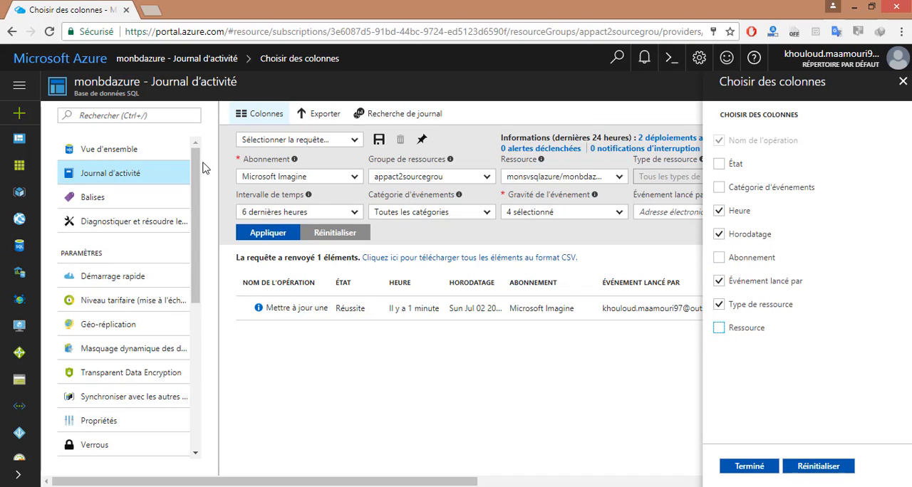
# - Examine the database's size in its monitoring section and return to the database overview
pyautogui.scroll(-1, 198, 171)
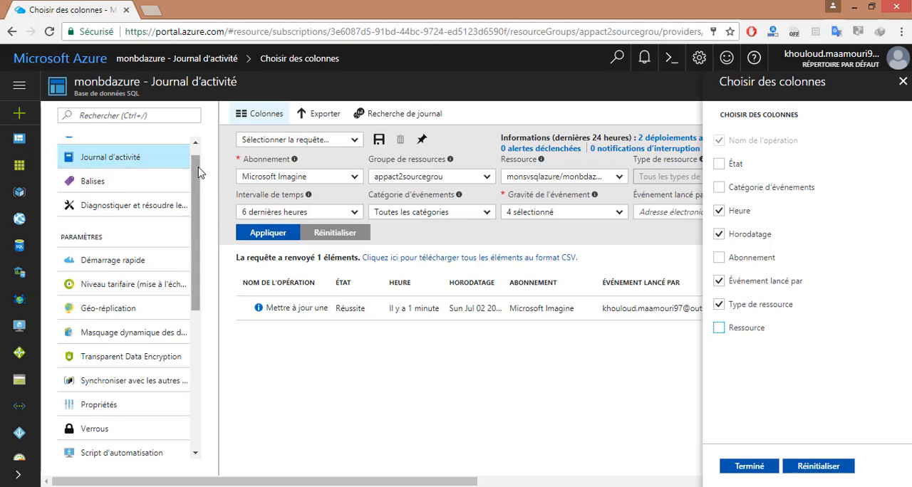
pyautogui.scroll(-3, 191, 206)
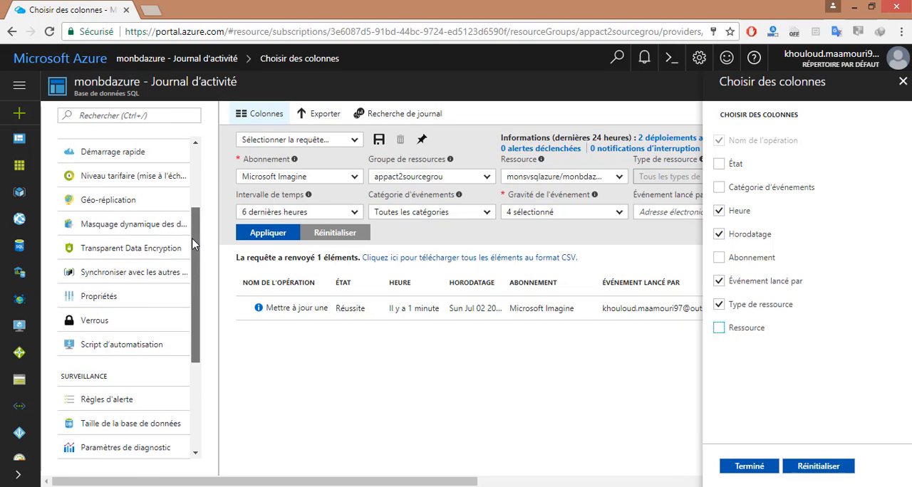
pyautogui.scroll(-1, 191, 238)
pyautogui.moveTo(193, 251); pyautogui.dragTo(197, 278)
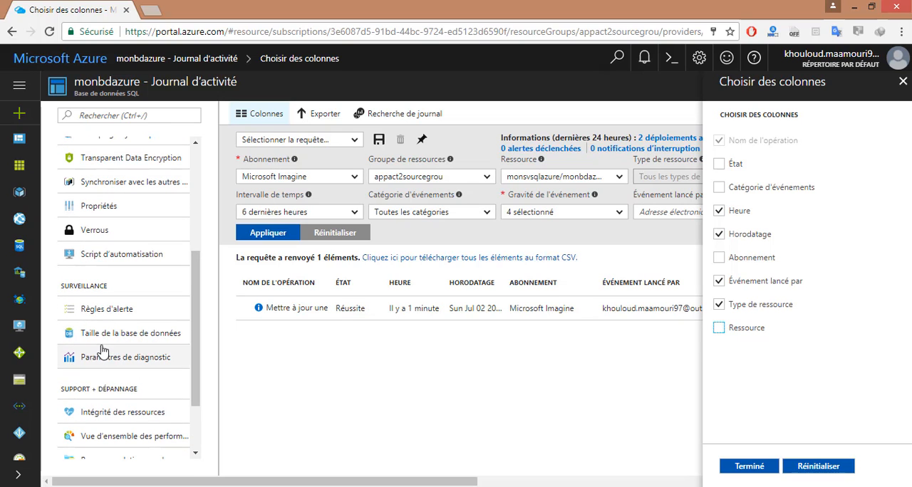
pyautogui.click(129, 337)
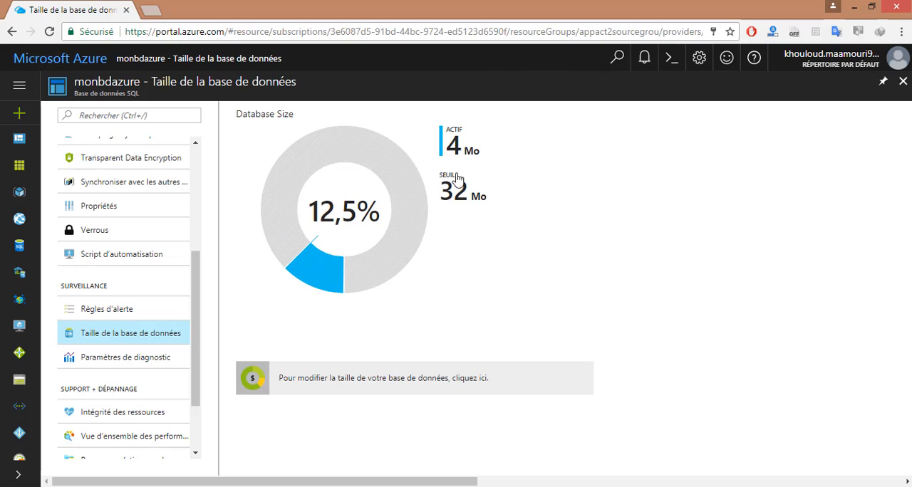
pyautogui.moveTo(198, 263); pyautogui.dragTo(189, 147)
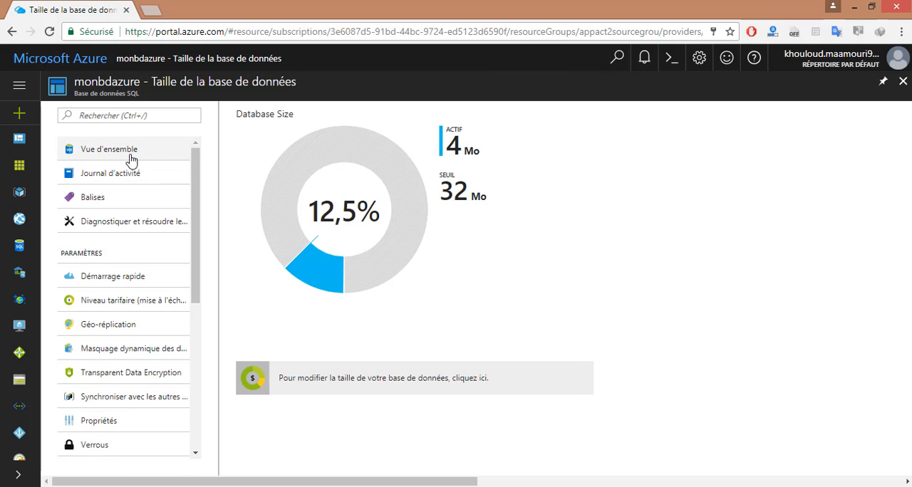
pyautogui.click(132, 154)
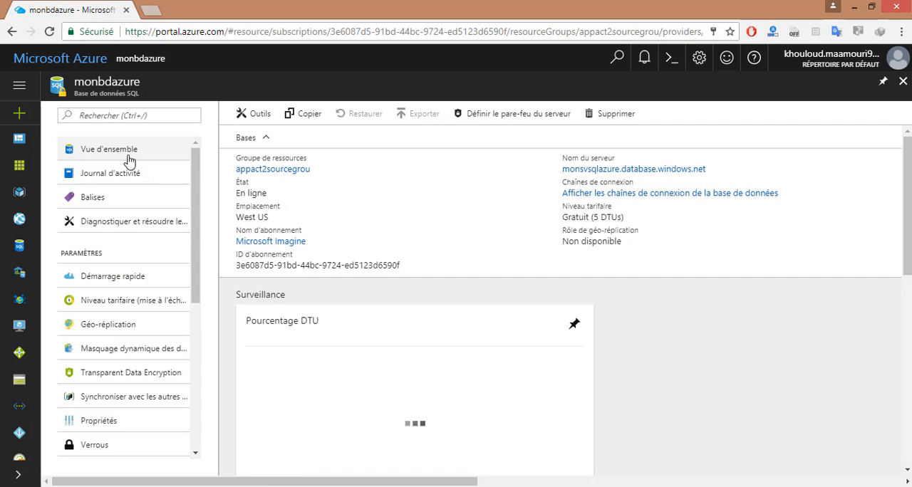
pyautogui.click(747, 486)
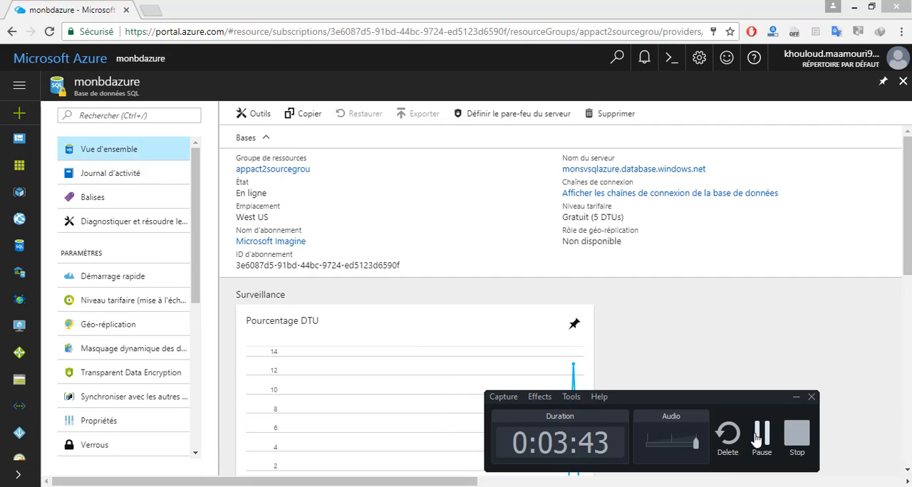